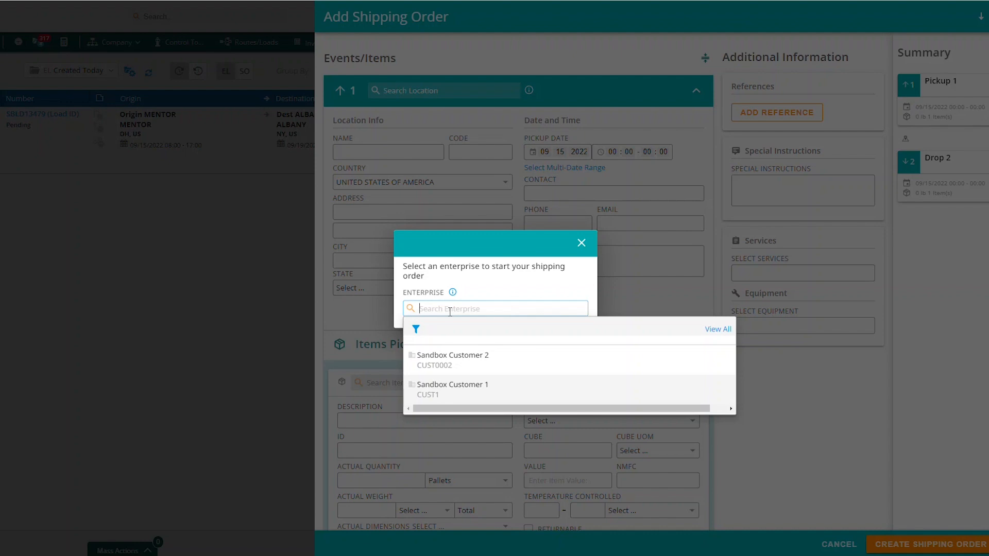
Step: Choose Sandbox Customer 1 as the order's enterprise and Origin MENTOR as the pickup location
type("sand")
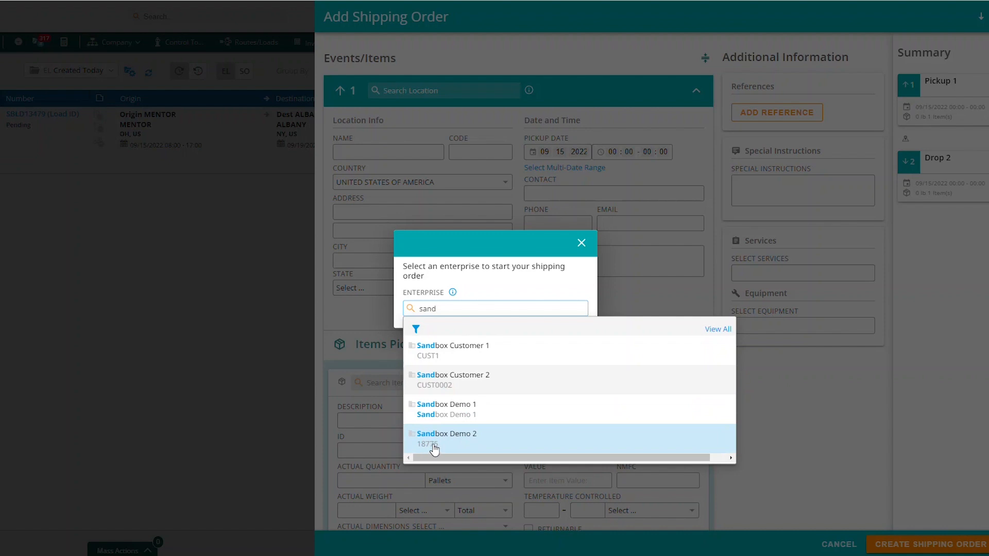
left_click(446, 349)
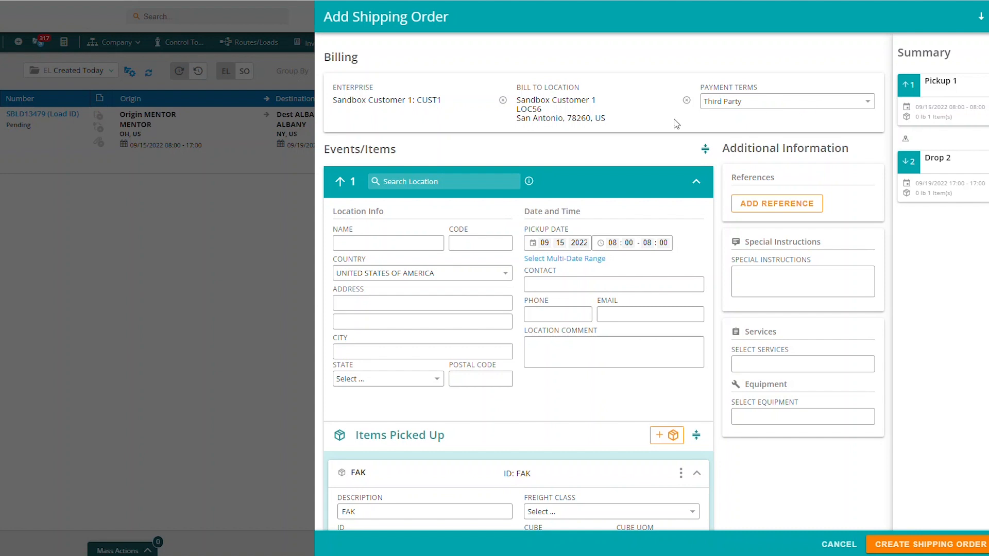
scroll(421, 207, "down", 2)
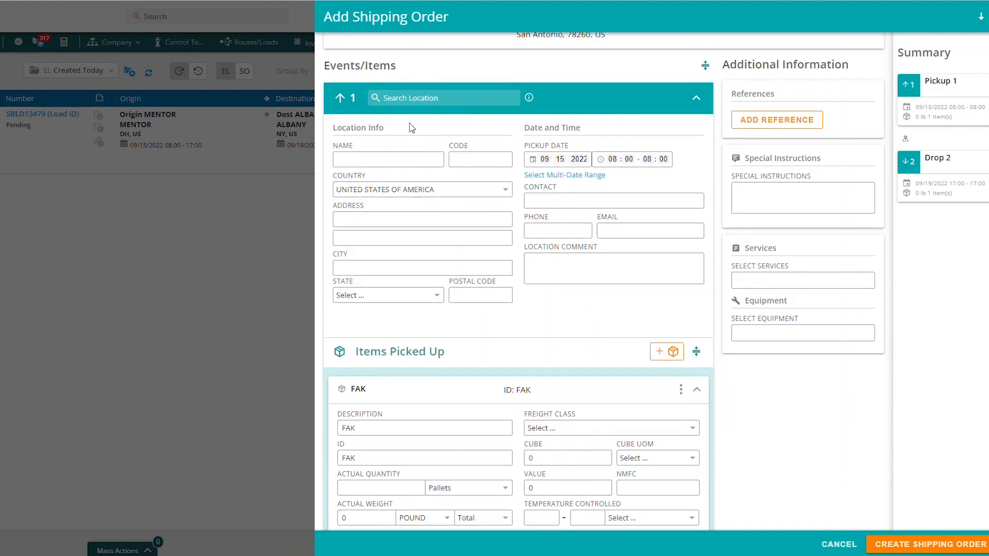
left_click(396, 99)
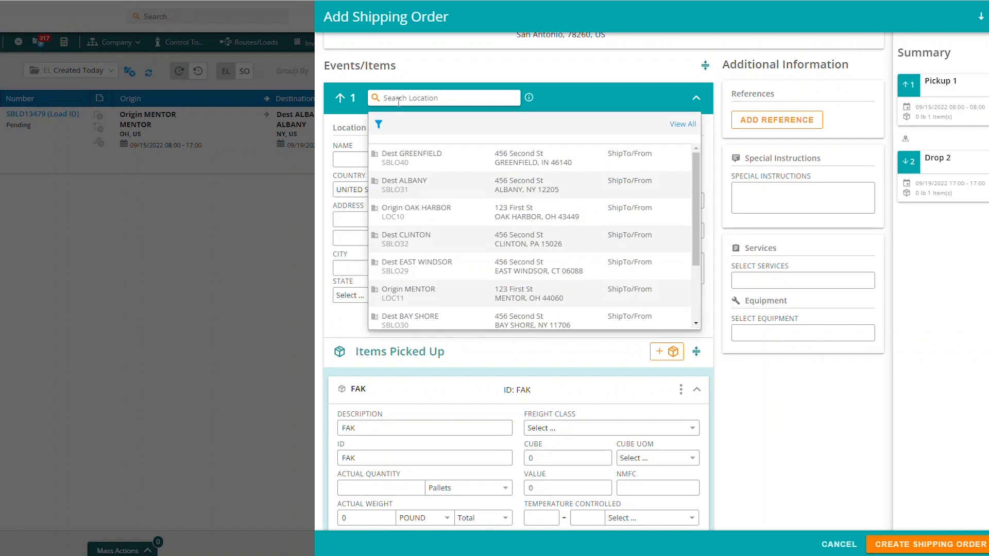
type("ori")
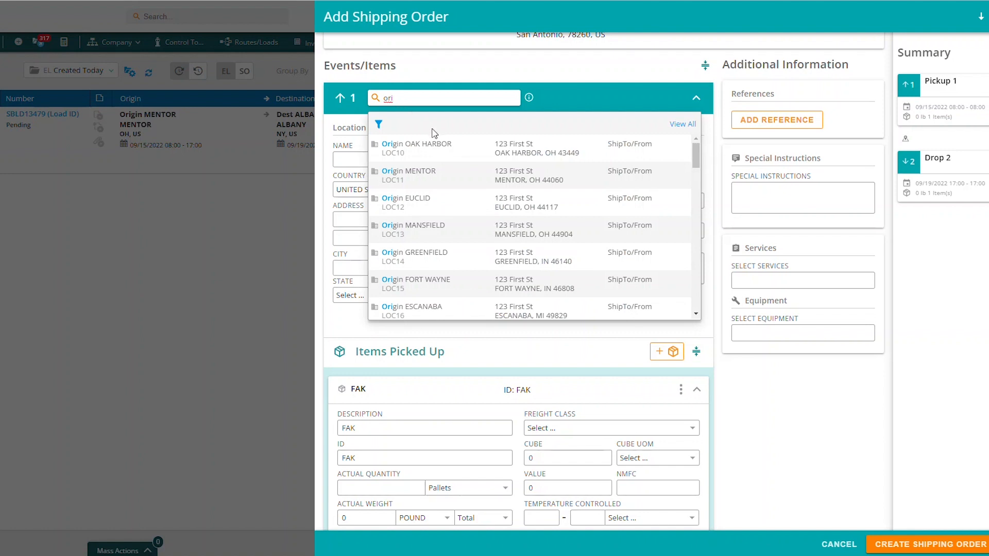
left_click(427, 176)
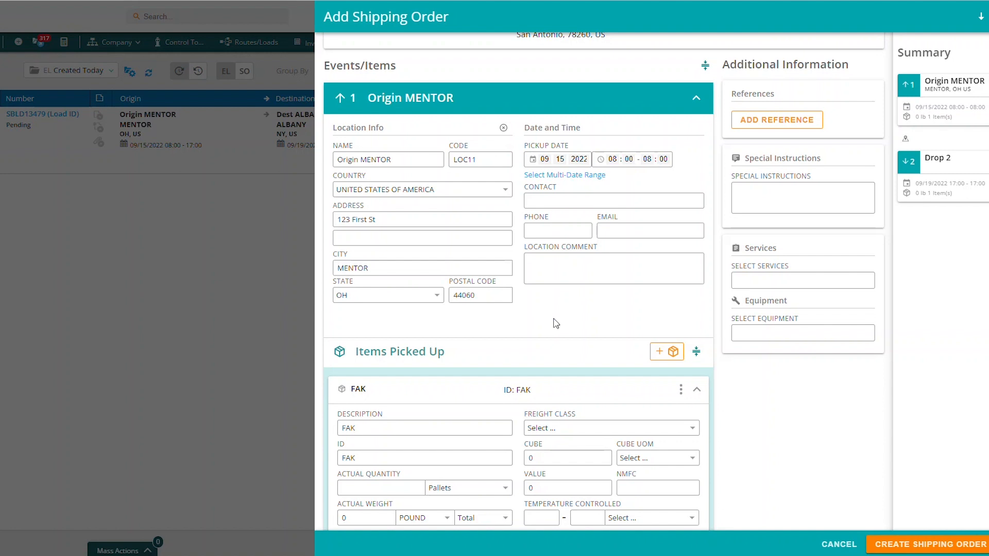
Step: Set the end of the pickup time window to 17:00, keeping a single pickup date
left_click(590, 175)
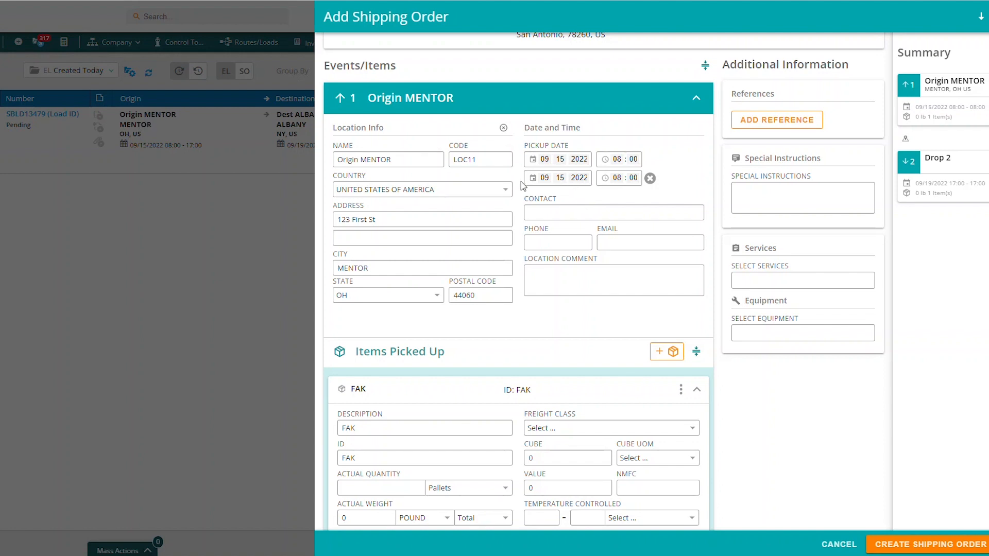
left_click(650, 178)
left_click(653, 160)
type("17 : 00")
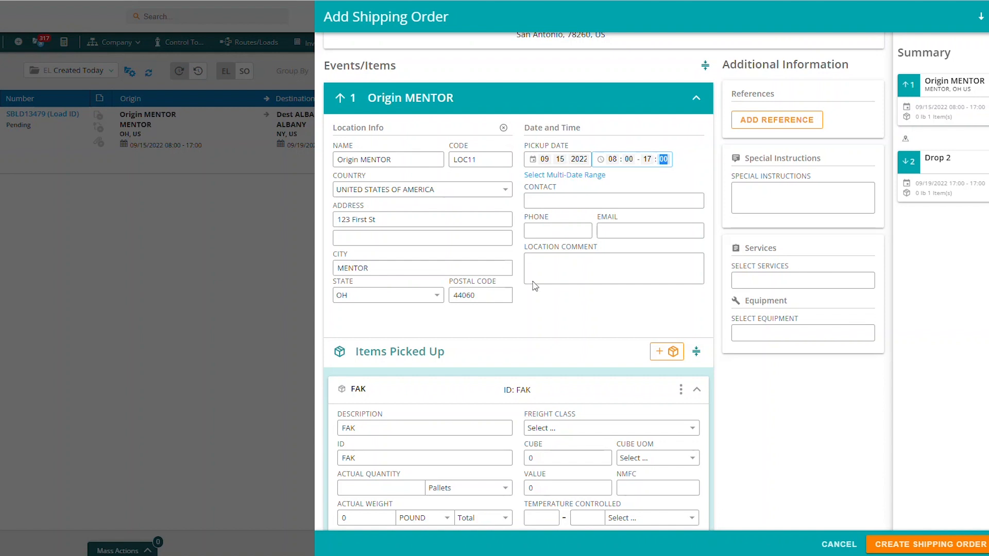
Step: Set the picked-up FAK item's actual quantity to 3 pallets and its actual weight to 1500 pounds
scroll(587, 319, "down", 3)
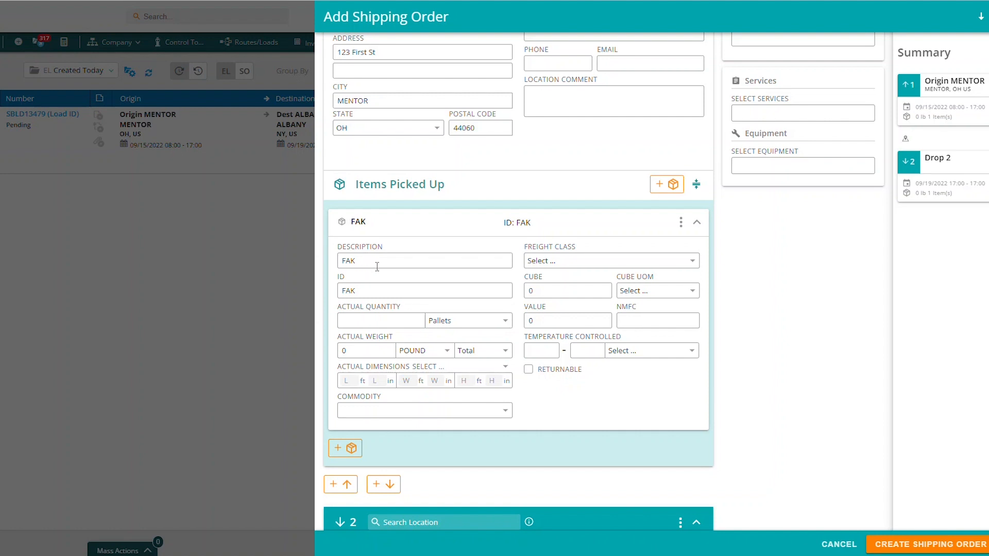
scroll(375, 265, "down", 2)
left_click(371, 238)
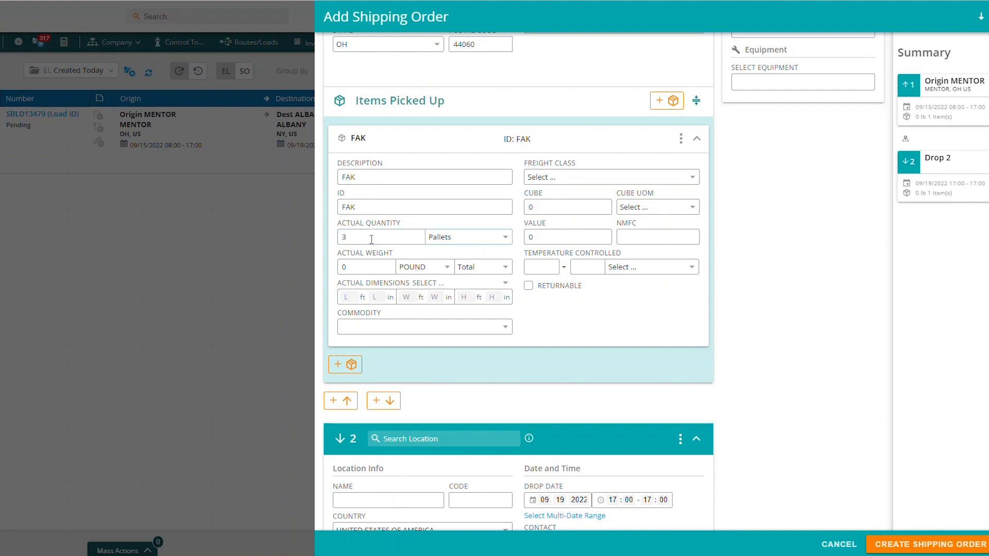
key("Tab")
type("1500")
Step: Set the FAK item's actual dimensions to 48 in inches for length, width and height
scroll(551, 257, "up", 2)
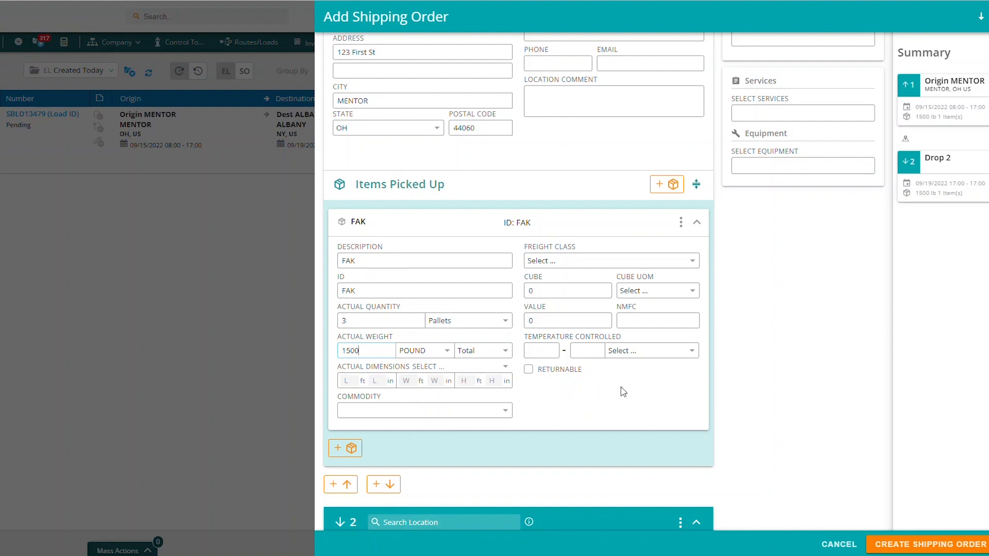
left_click(497, 371)
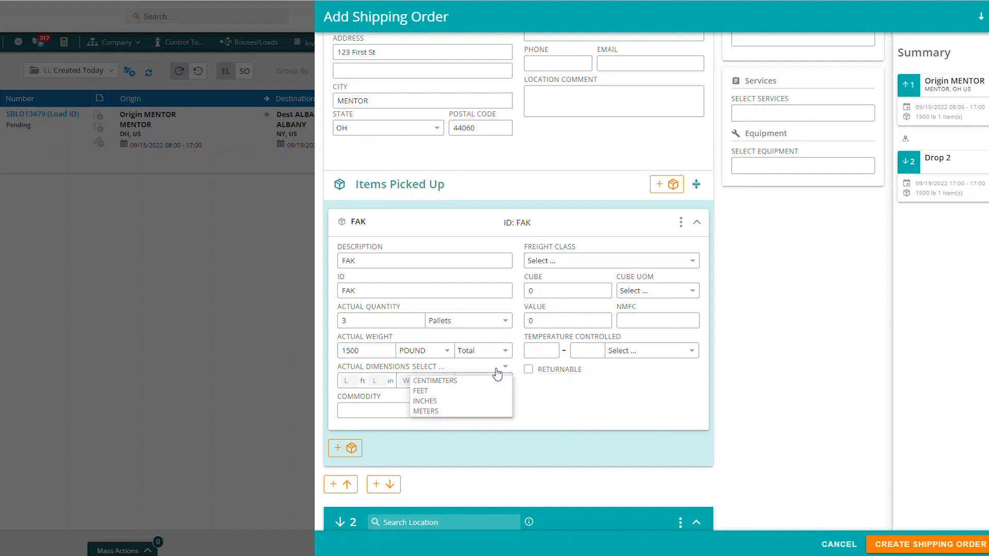
left_click(435, 401)
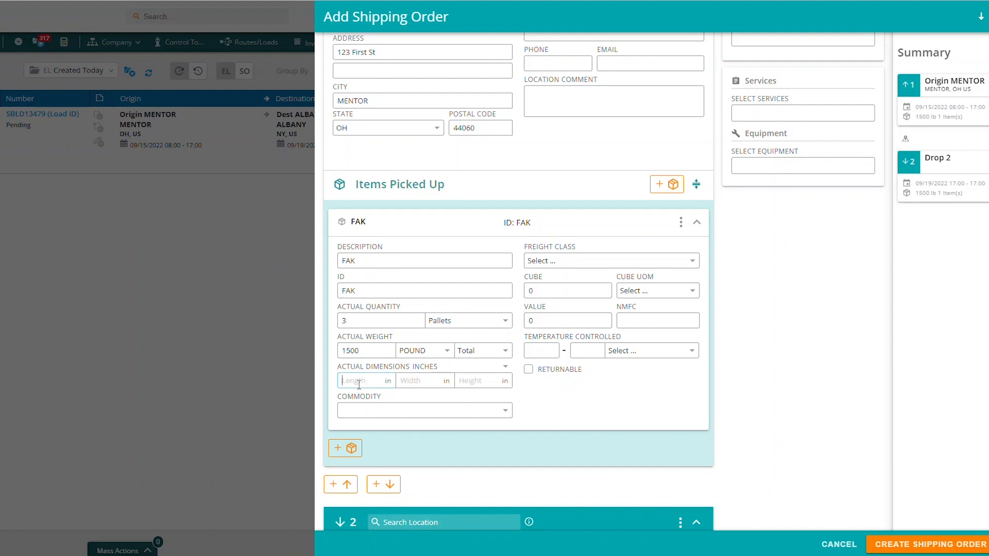
type("4")
type("4")
key("Tab")
type("48")
Step: Find and select Dest ALBANY as the location of the drop event
scroll(515, 397, "down", 3)
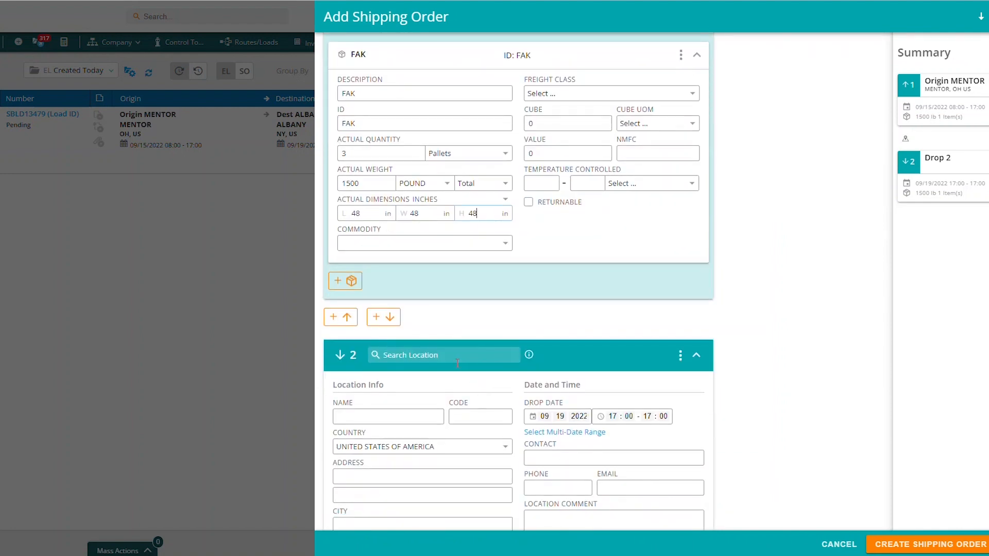
scroll(459, 368, "down", 1)
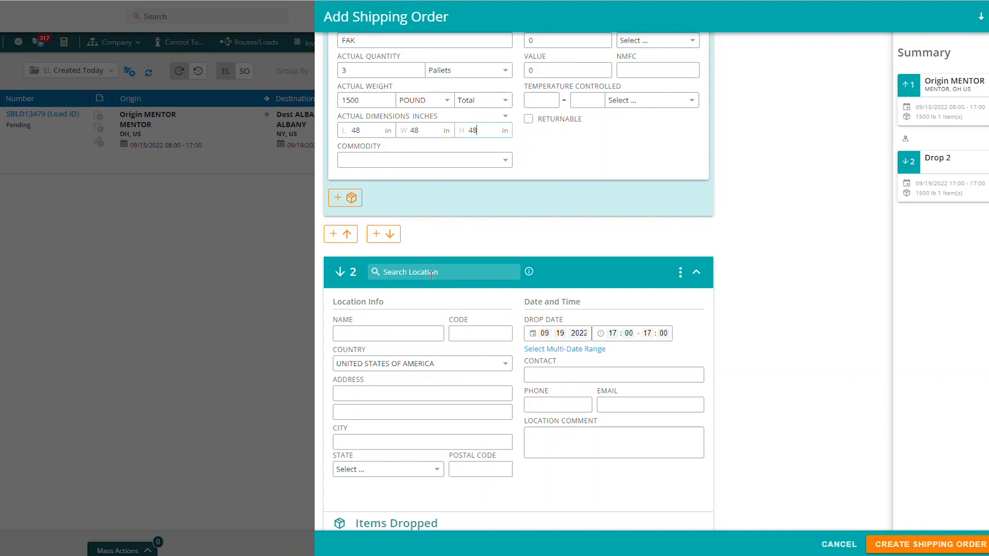
left_click(432, 273)
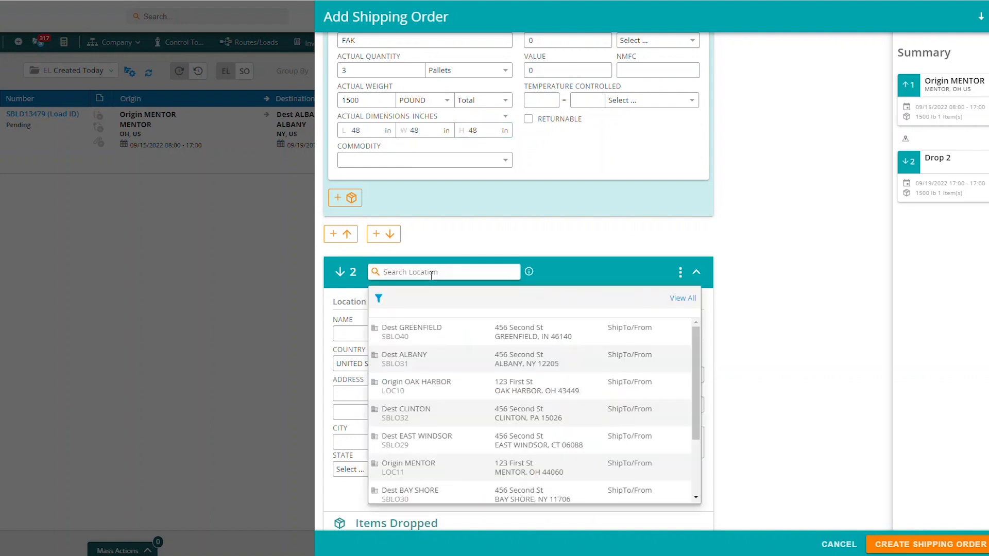
type("dest")
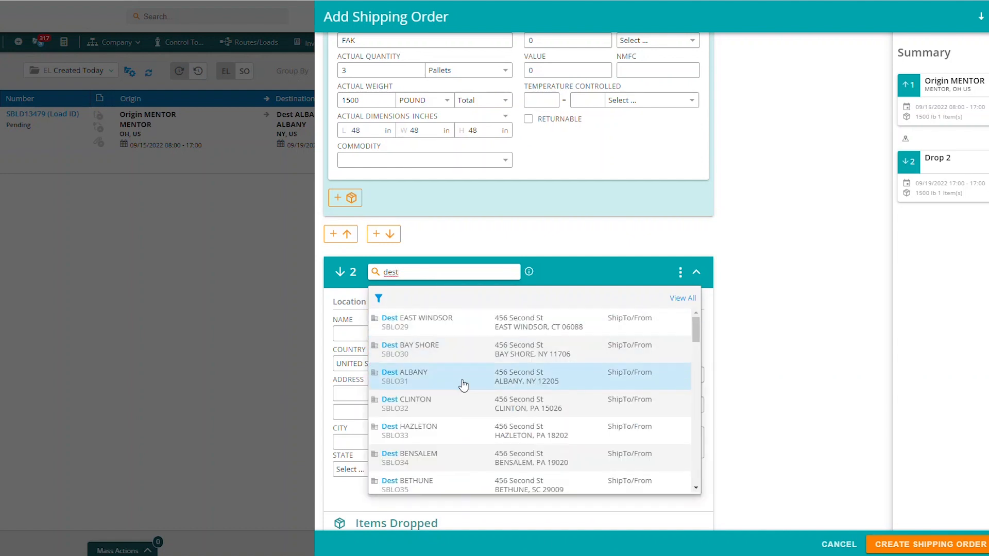
left_click(463, 385)
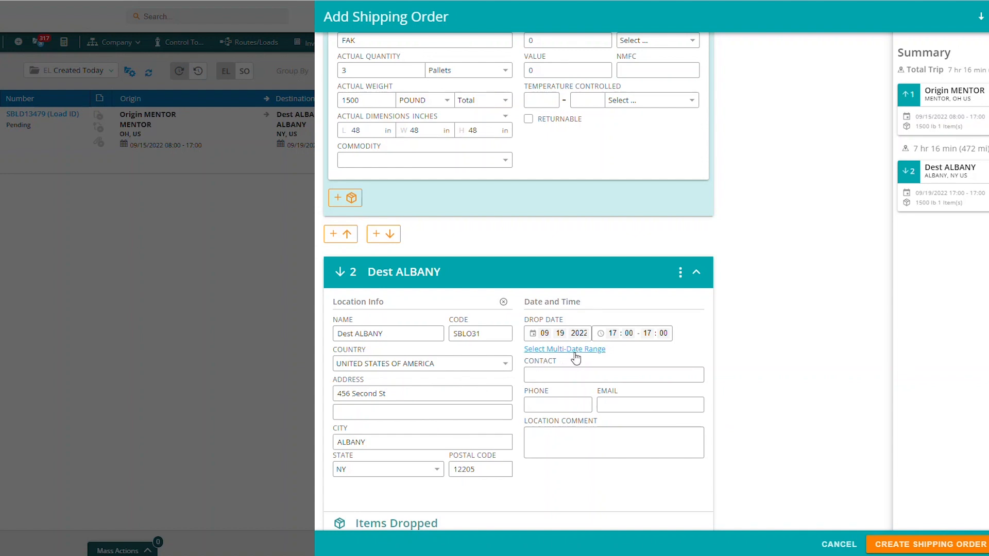
Step: Set the start of the drop time window at Dest ALBANY to 08:00
left_click(618, 332)
type("08")
scroll(631, 479, "down", 2)
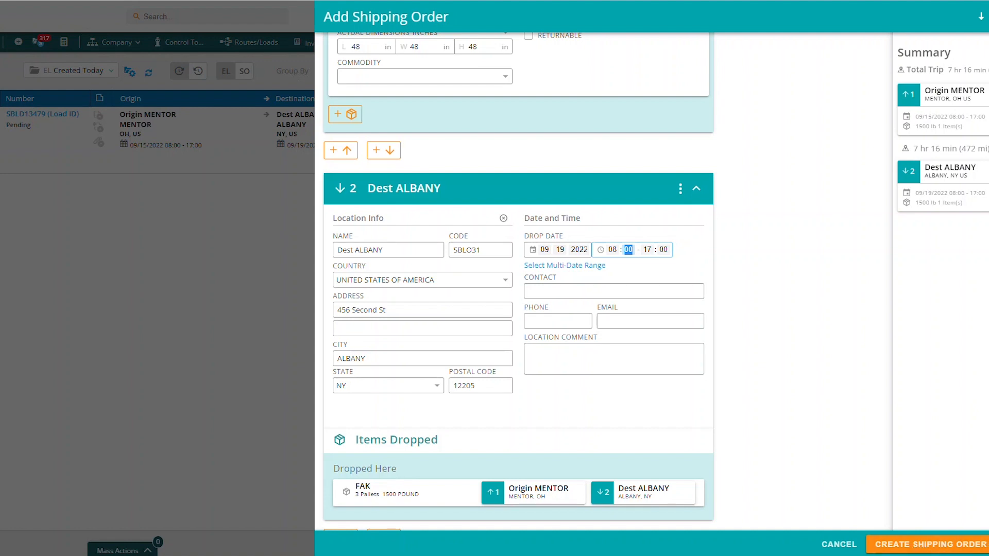
left_click(988, 544)
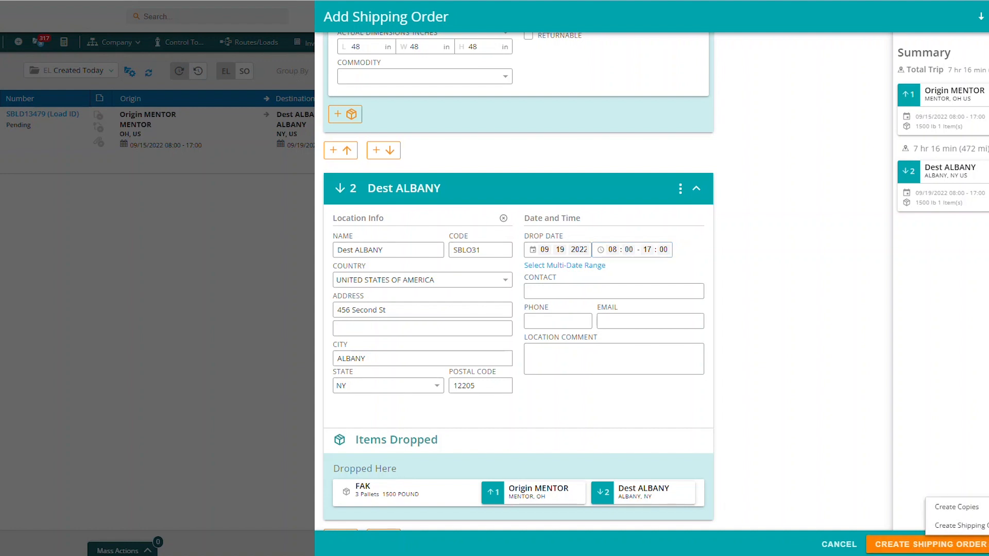
left_click(956, 508)
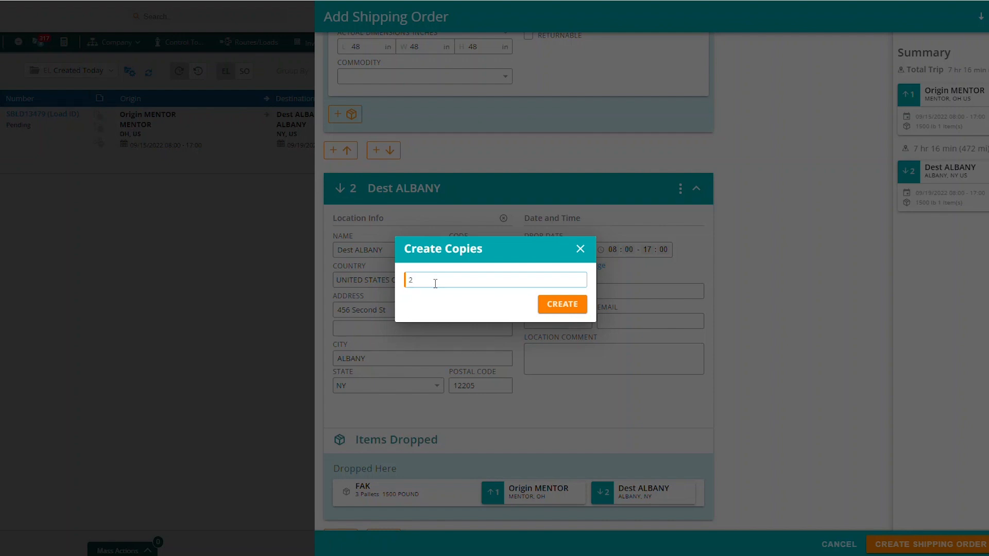
left_click(581, 249)
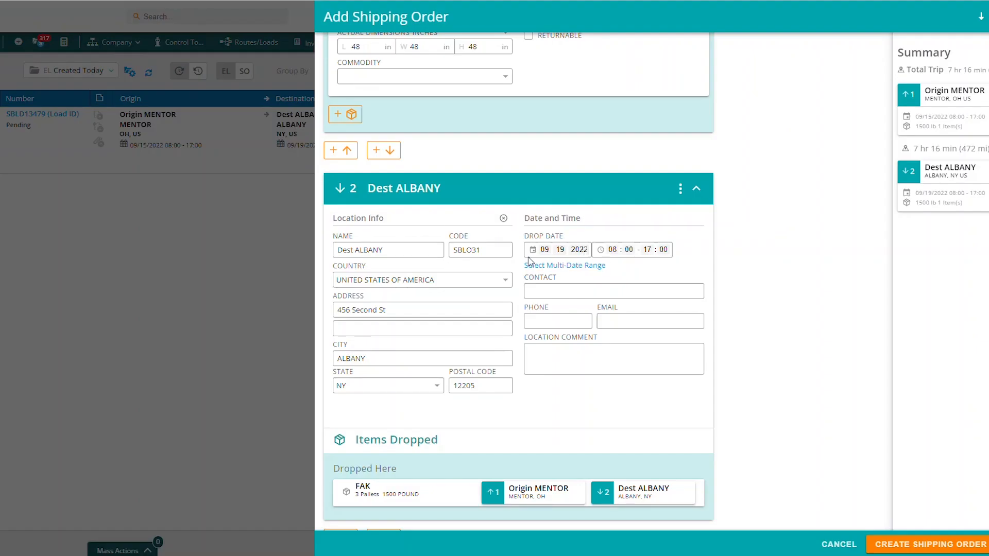
Step: Create the shipping order from the completed form and dismiss the notification
left_click(940, 547)
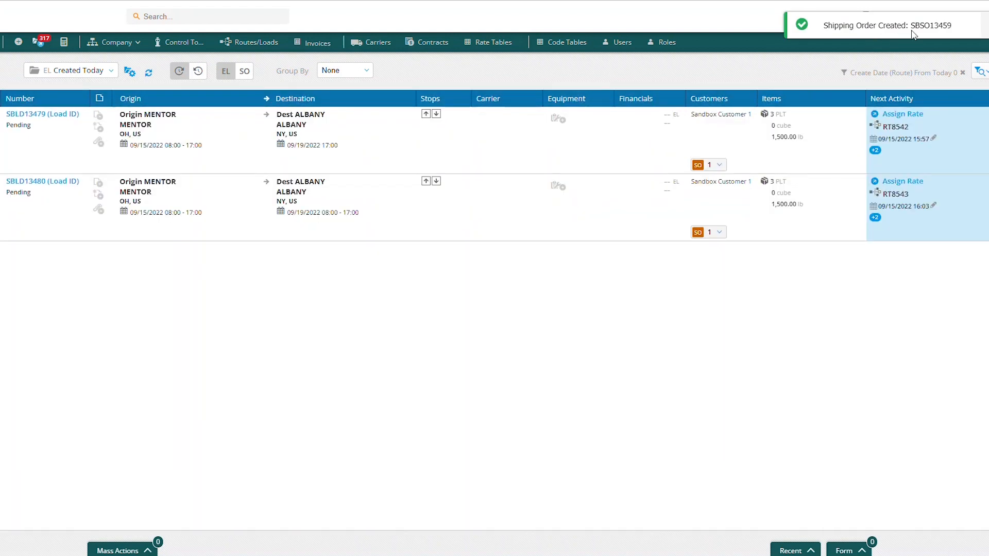
left_click(951, 34)
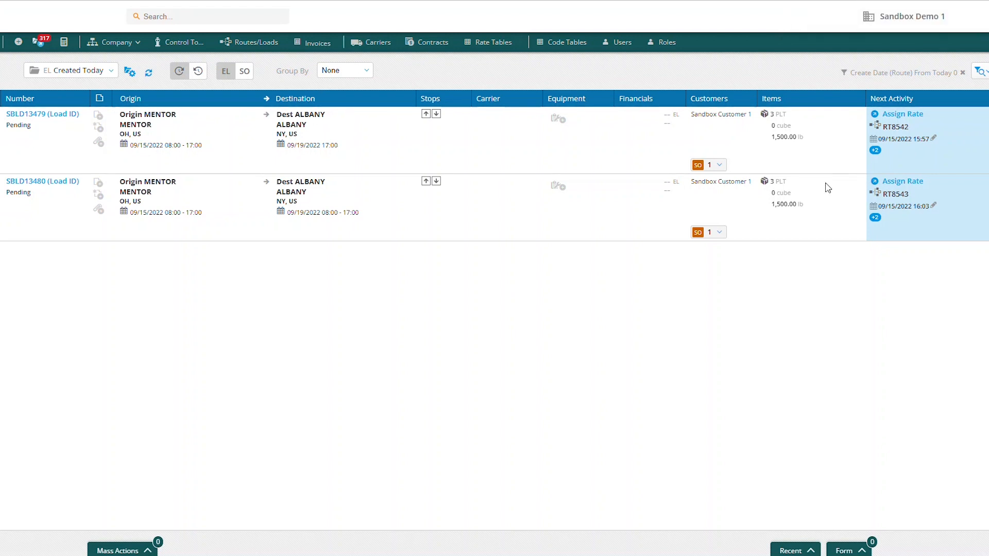
Step: Examine the new load's reference details and its linked shipping order in the load list
mouse_move(55, 192)
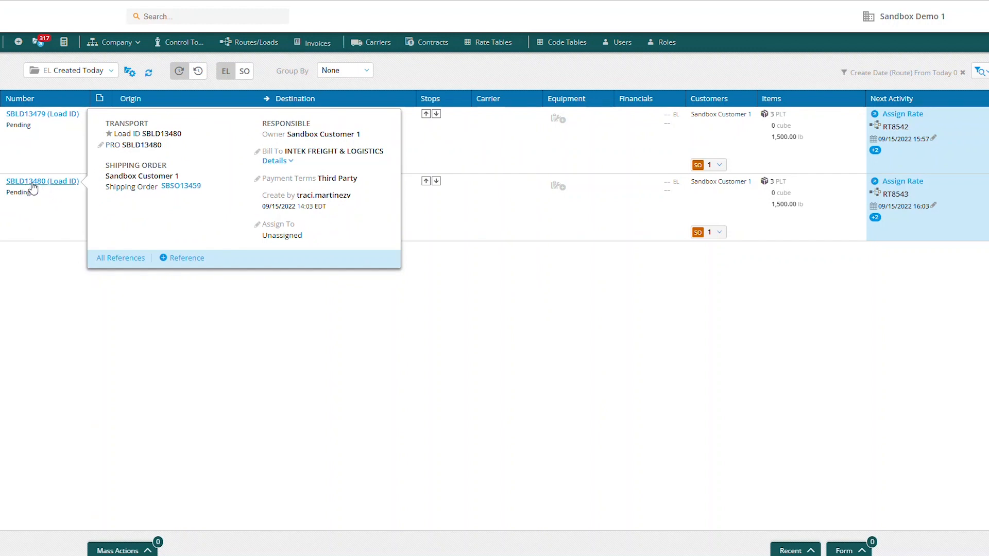
left_click(717, 234)
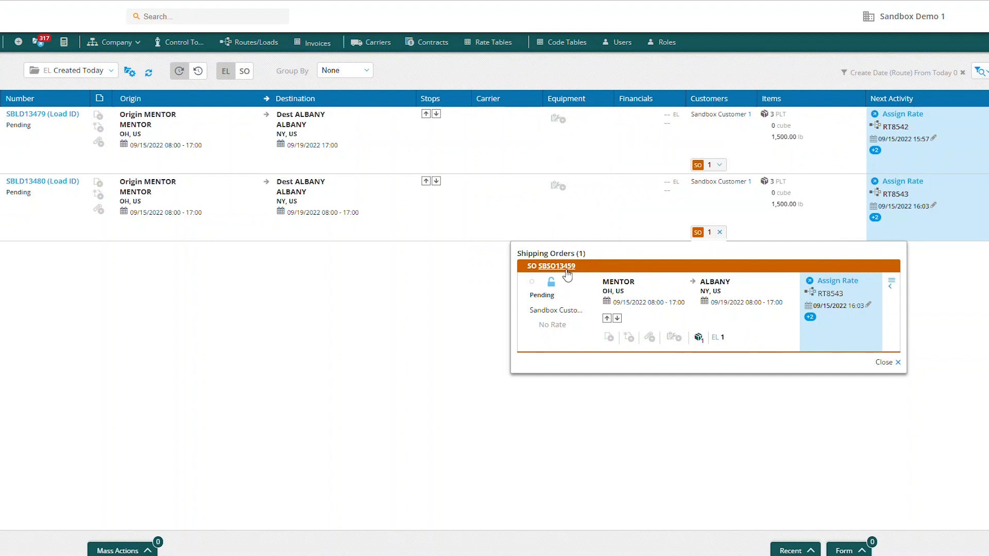
mouse_move(568, 276)
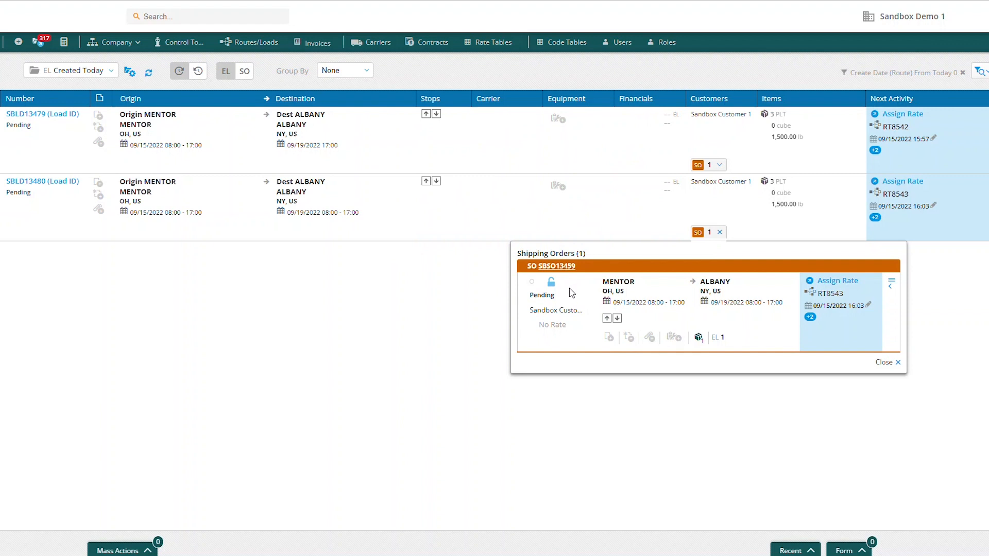